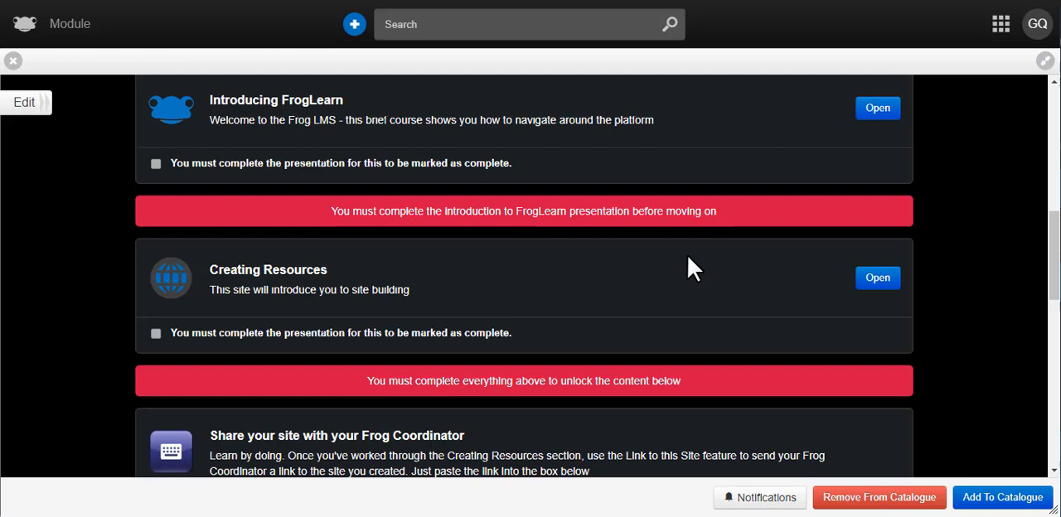
- Open the module's Add to Catalogue settings and go from Audience to Categorisation
{"action": "left_click", "coordinate": [1026, 497]}
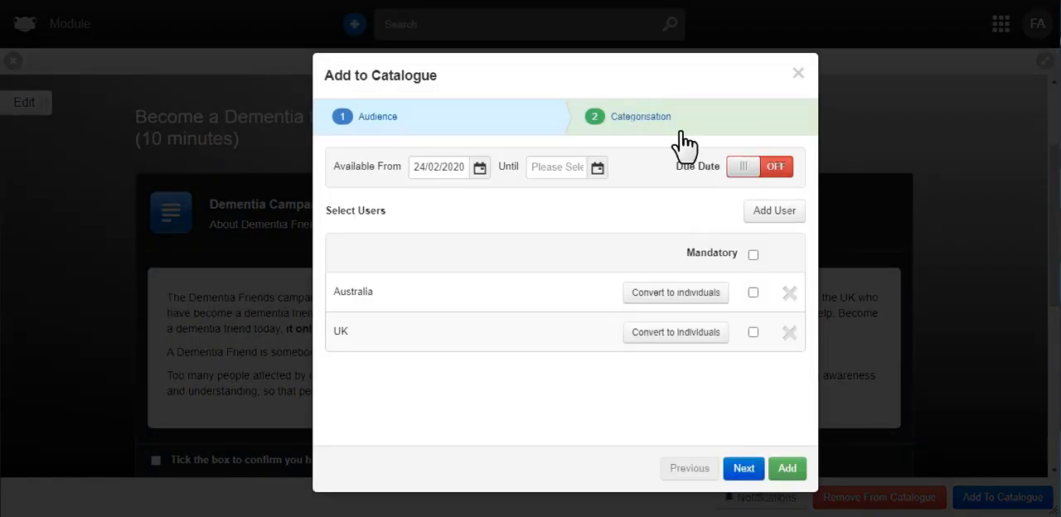
{"action": "left_click", "coordinate": [750, 469]}
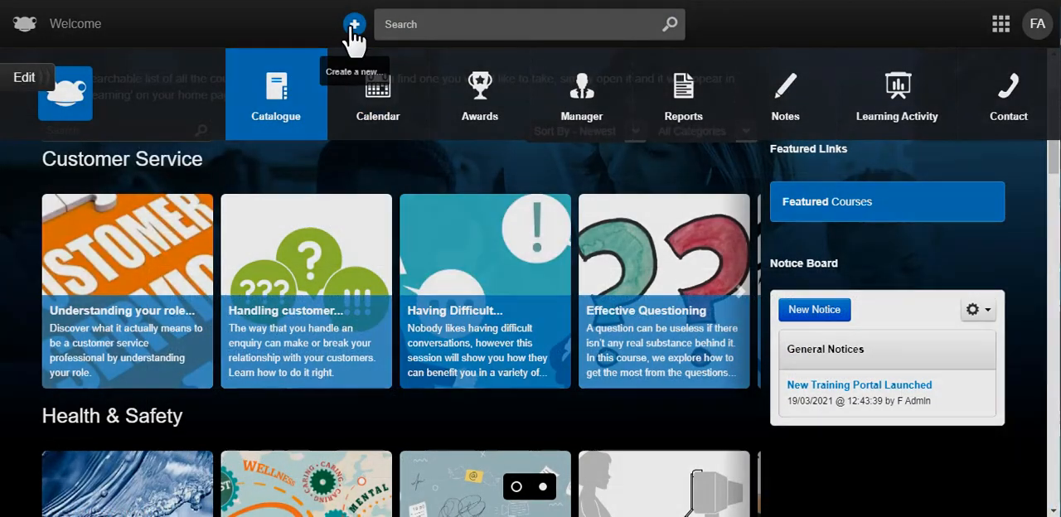
- Start a new training module named "Example Module" and proceed to its settings
{"action": "left_click", "coordinate": [354, 25]}
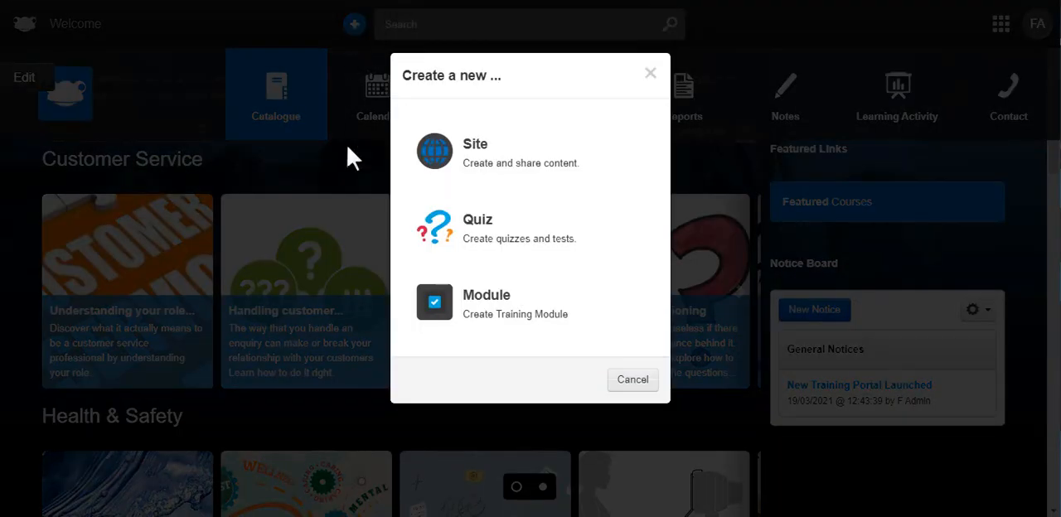
{"action": "left_click", "coordinate": [595, 309]}
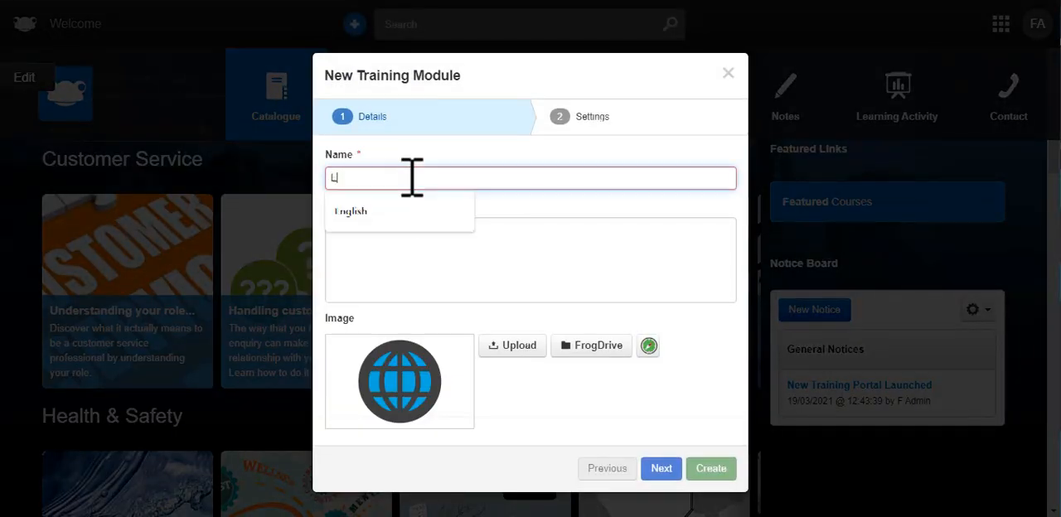
{"action": "type", "text": "Example Module"}
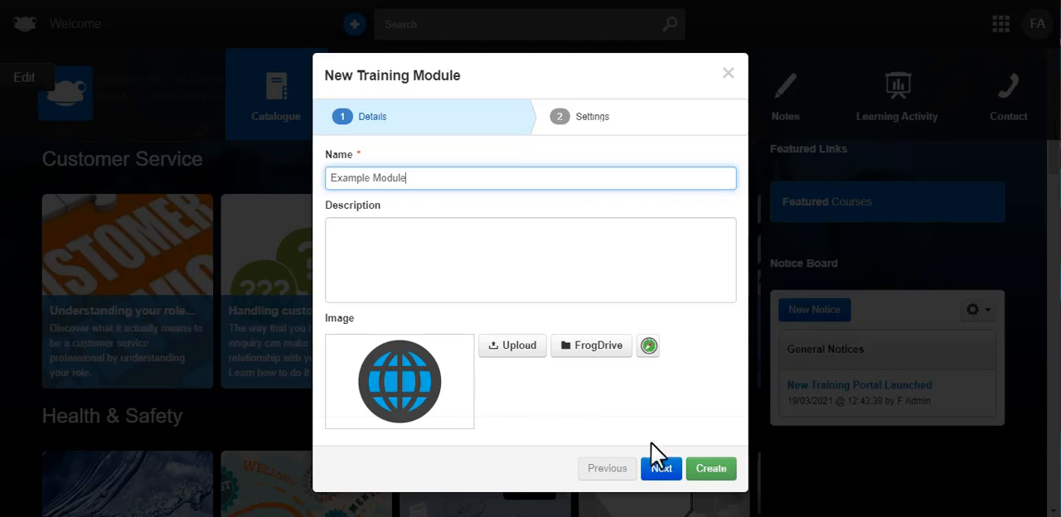
{"action": "left_click", "coordinate": [662, 469]}
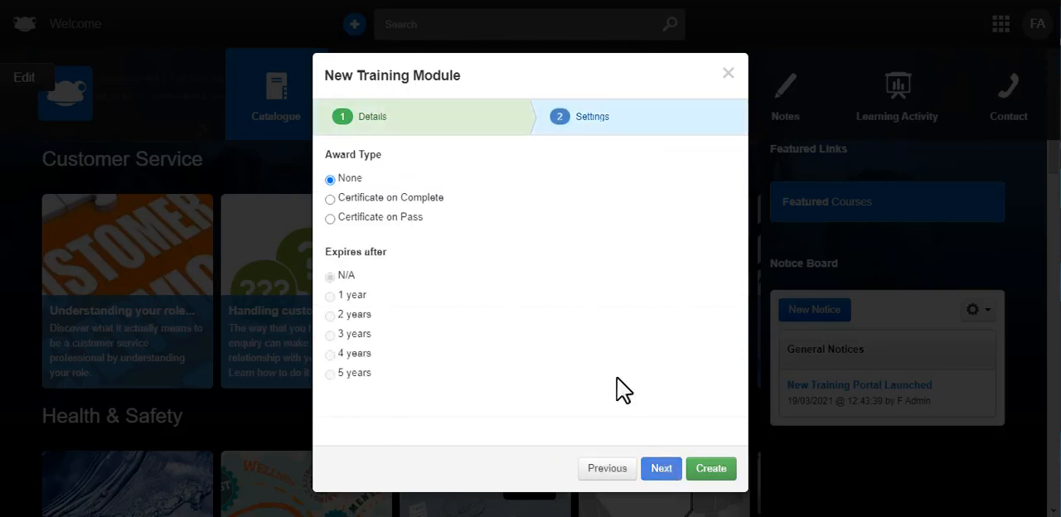
- Set the award type to Certificate on Complete with expiry after 2 years, and create the module
{"action": "left_click", "coordinate": [331, 199]}
{"action": "left_click", "coordinate": [330, 316]}
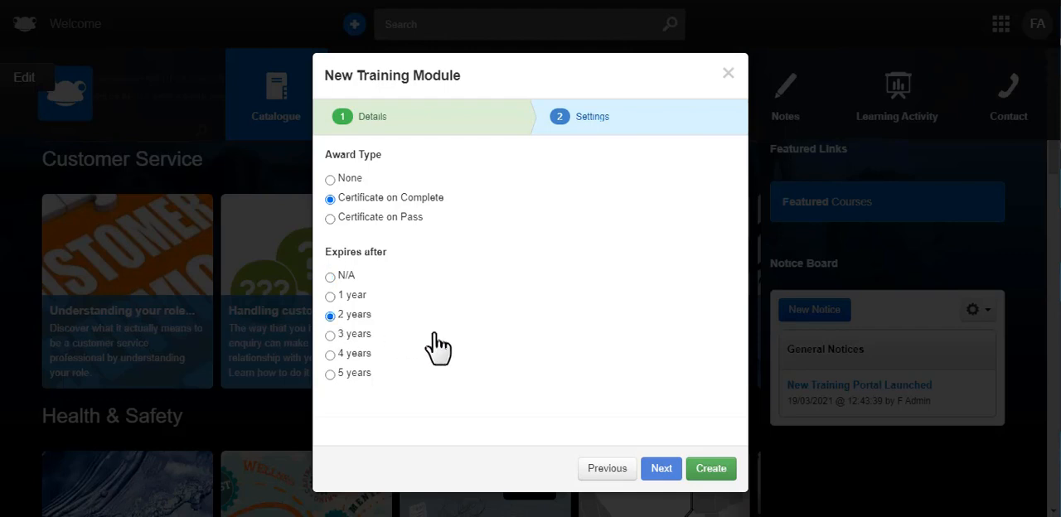
{"action": "left_click", "coordinate": [711, 469]}
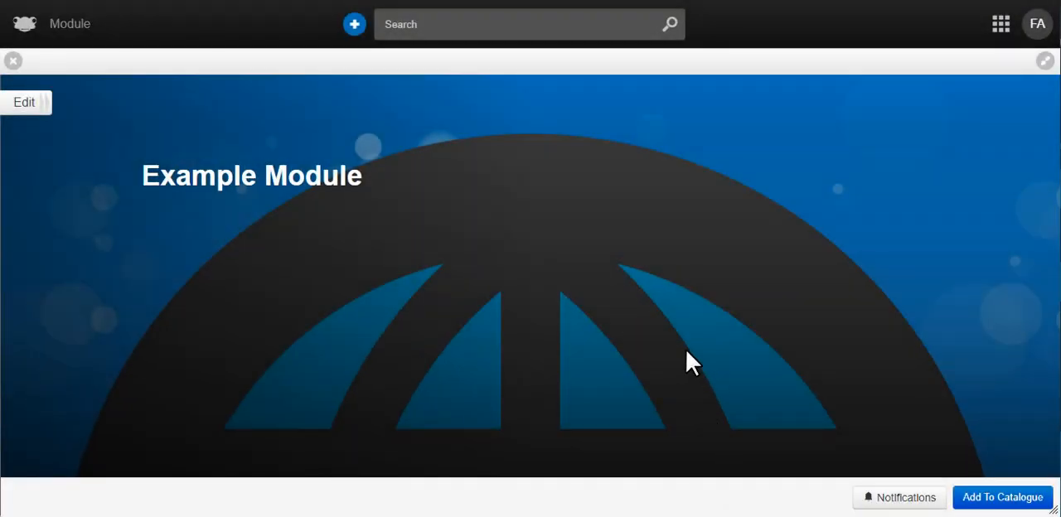
- Close the new module and show the Modules section of FrogDrive
{"action": "left_click", "coordinate": [13, 61]}
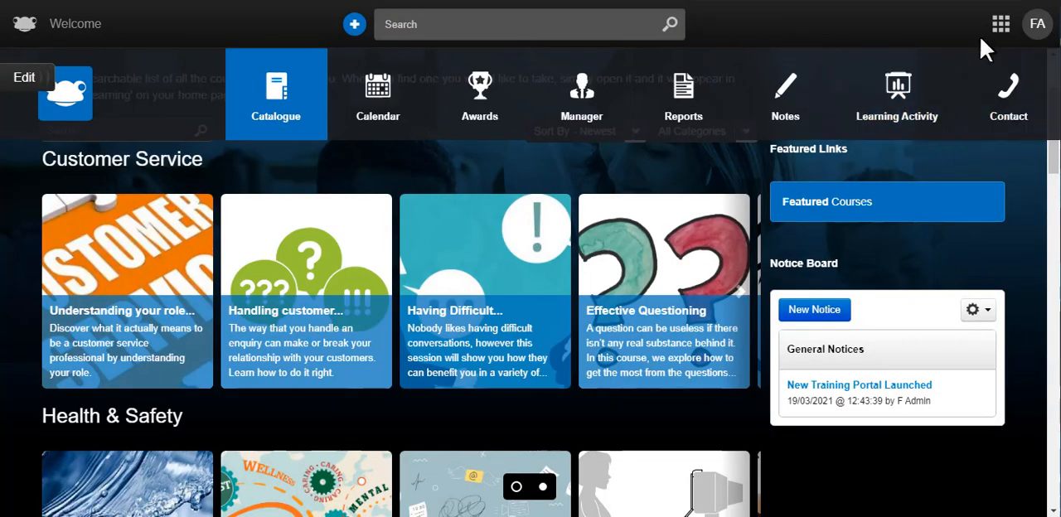
{"action": "left_click", "coordinate": [1001, 33]}
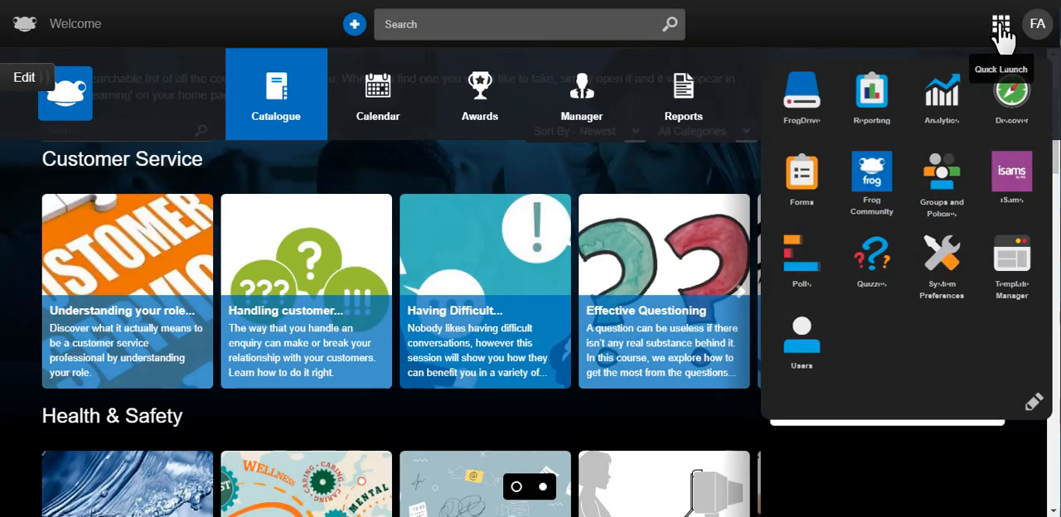
{"action": "left_click", "coordinate": [814, 108]}
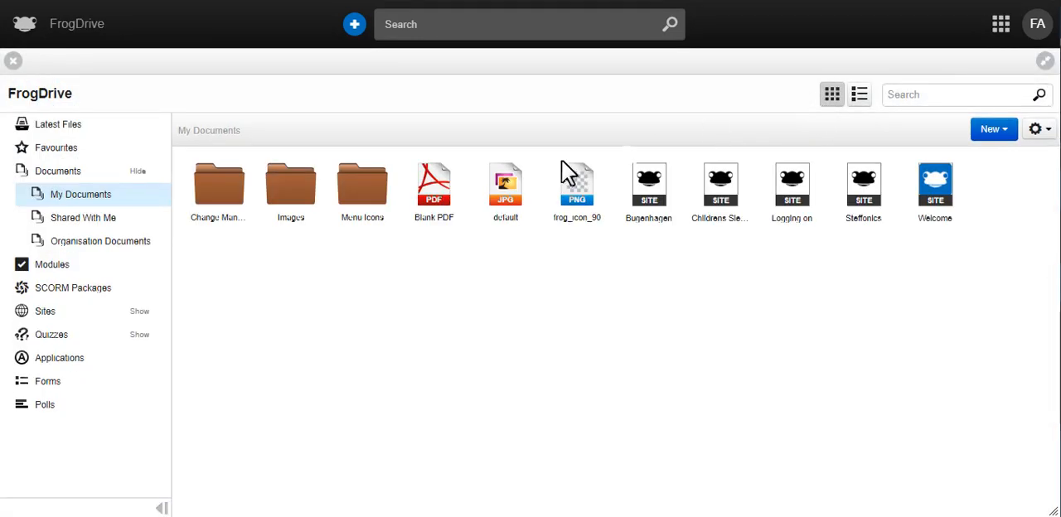
{"action": "left_click", "coordinate": [29, 267]}
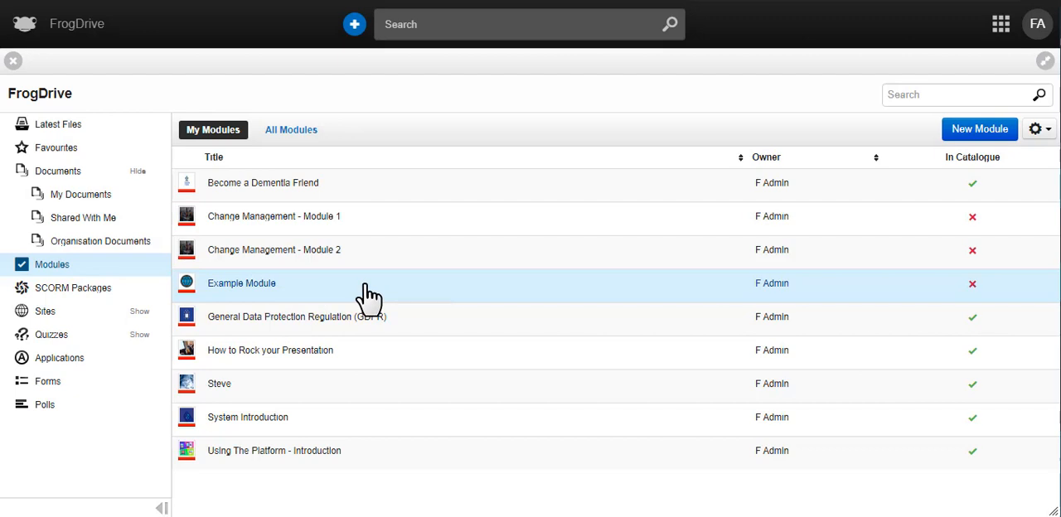
- List all modules in FrogDrive and search them for "example"
{"action": "left_click", "coordinate": [316, 138]}
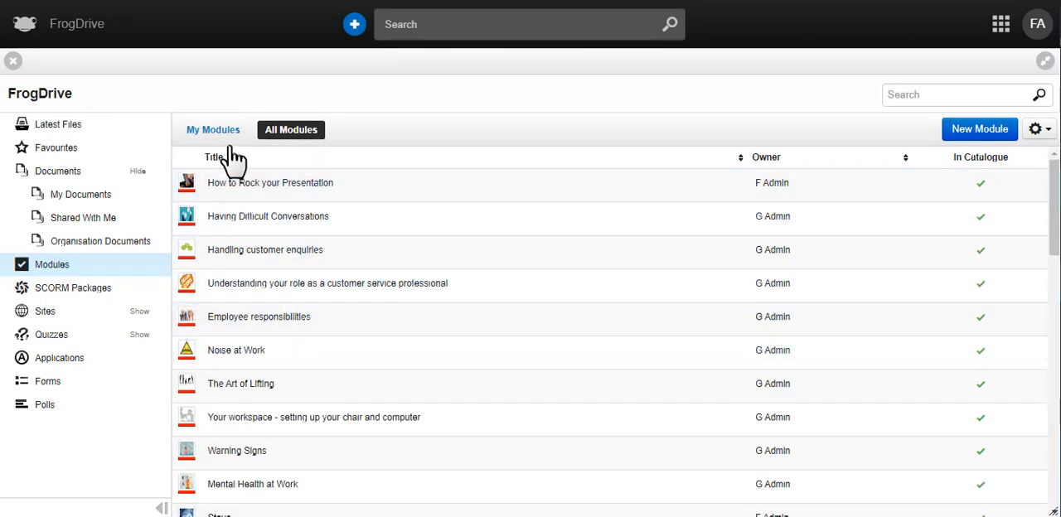
{"action": "left_click", "coordinate": [940, 95]}
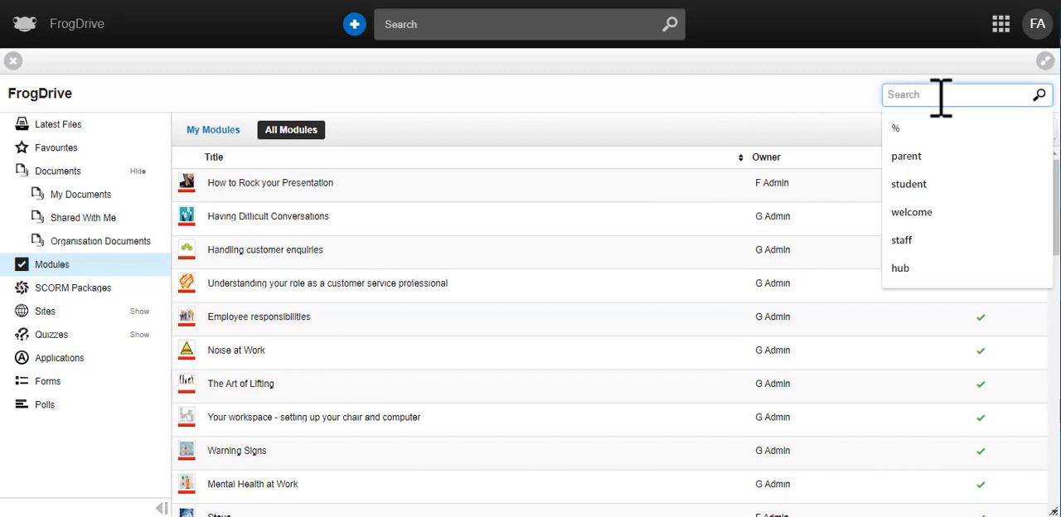
{"action": "type", "text": "example"}
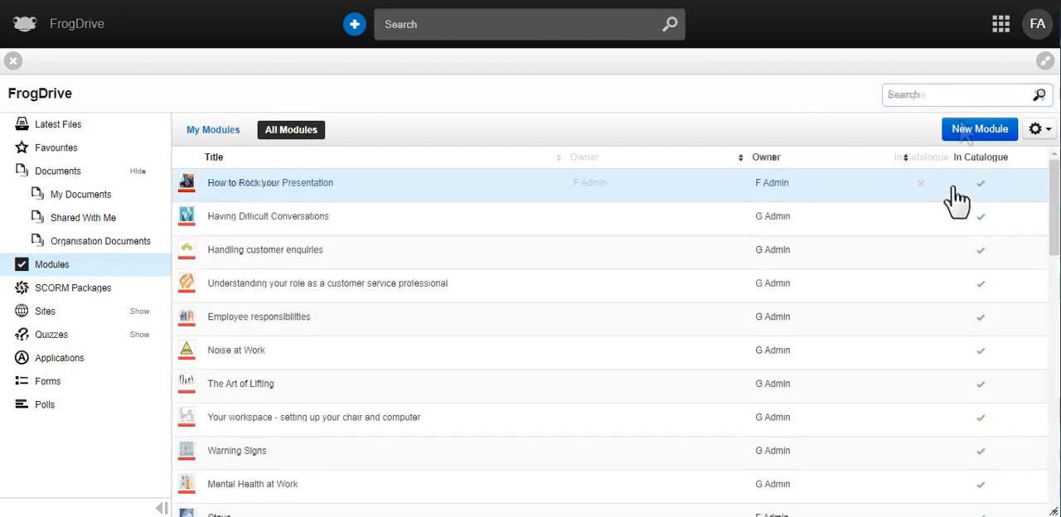
- Check the available module actions in the full module list and open Example Module
{"action": "scroll", "coordinate": [961, 215], "scroll_direction": "down", "scroll_amount": 1}
{"action": "scroll", "coordinate": [971, 229], "scroll_direction": "down", "scroll_amount": 4}
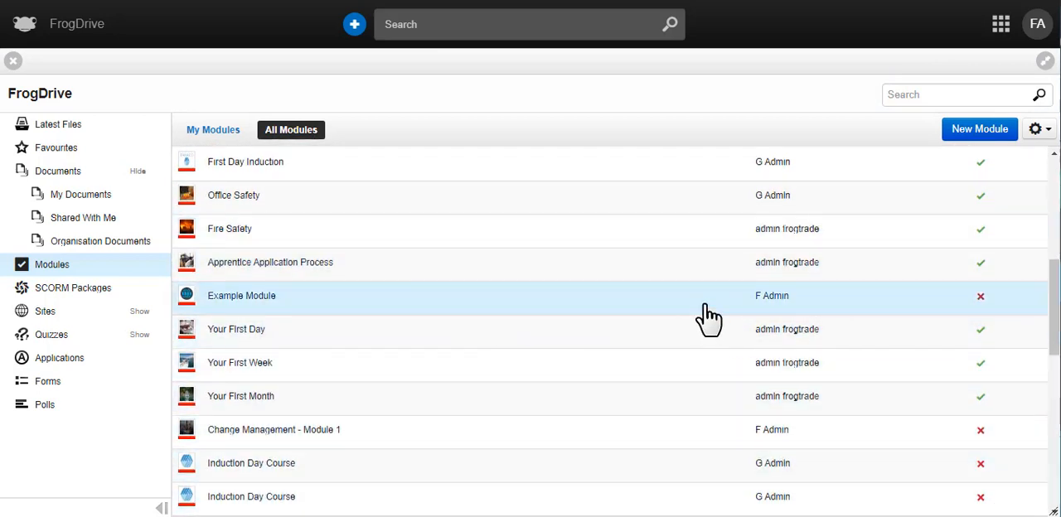
{"action": "left_click", "coordinate": [1038, 130]}
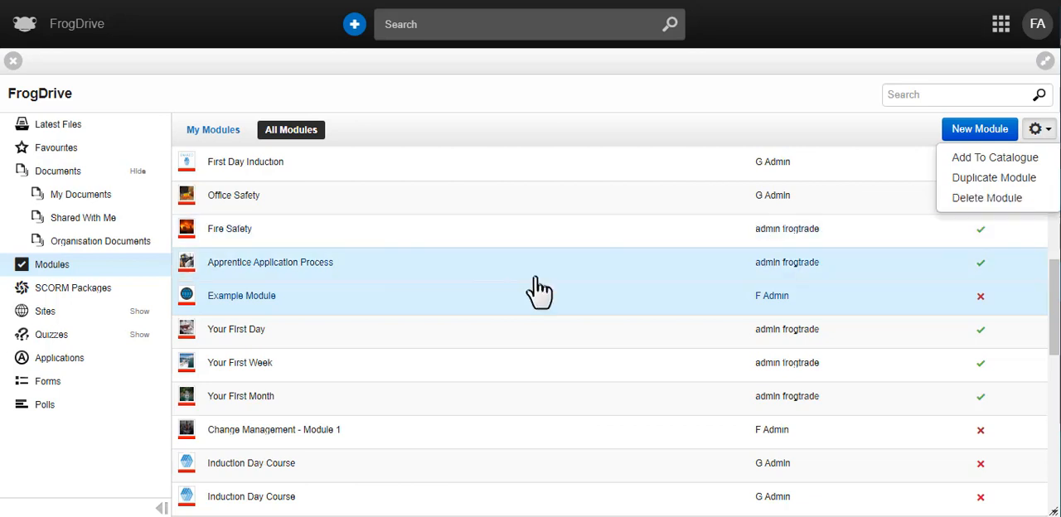
{"action": "left_click", "coordinate": [427, 309]}
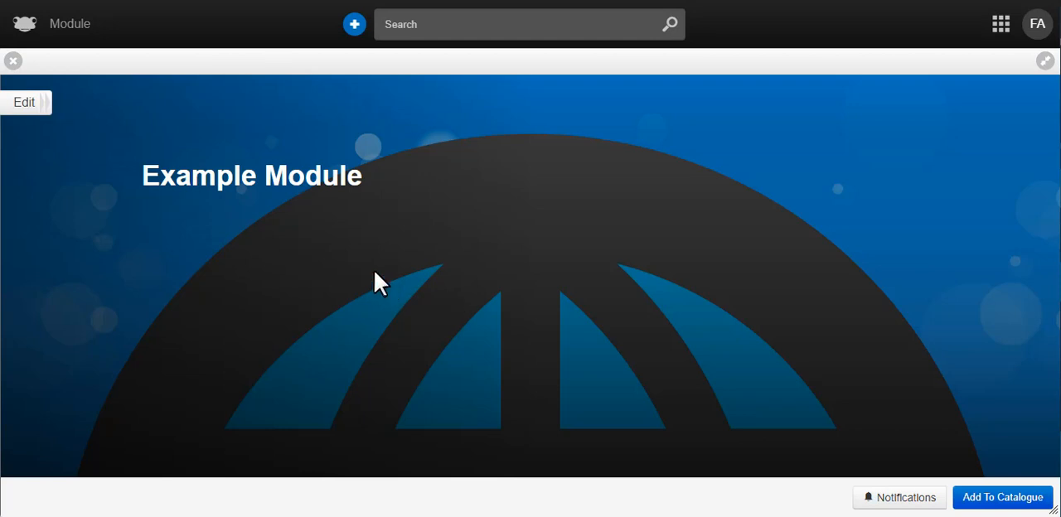
- Switch Example Module to editing and add a File widget to its empty content area
{"action": "left_click", "coordinate": [25, 103]}
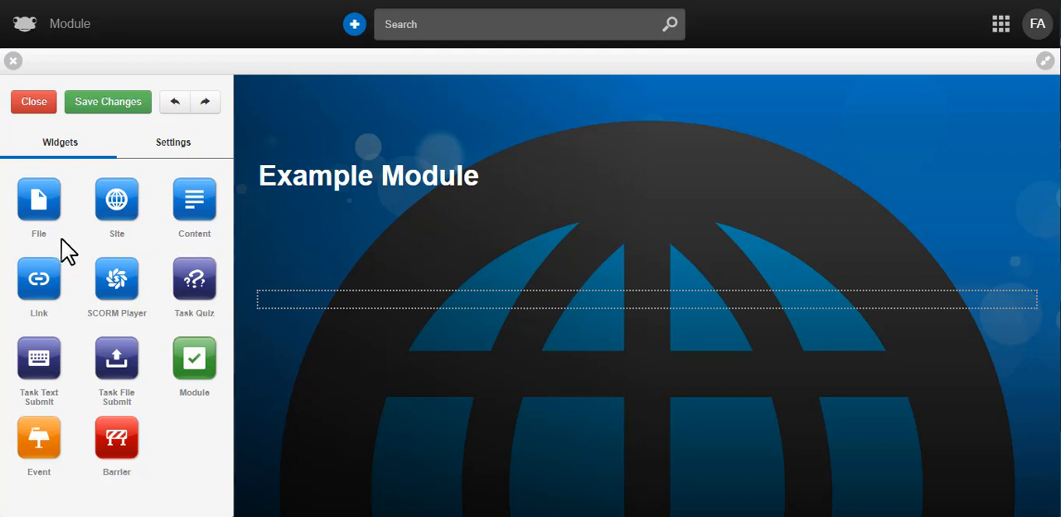
{"action": "left_click_drag", "start_coordinate": [42, 201], "coordinate": [633, 319]}
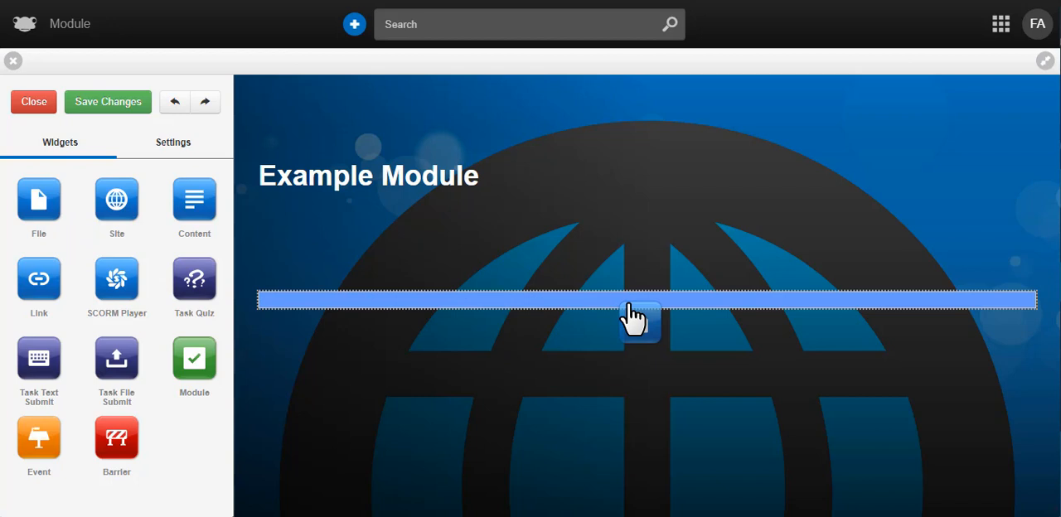
{"action": "left_click_drag", "start_coordinate": [633, 318], "coordinate": [633, 319]}
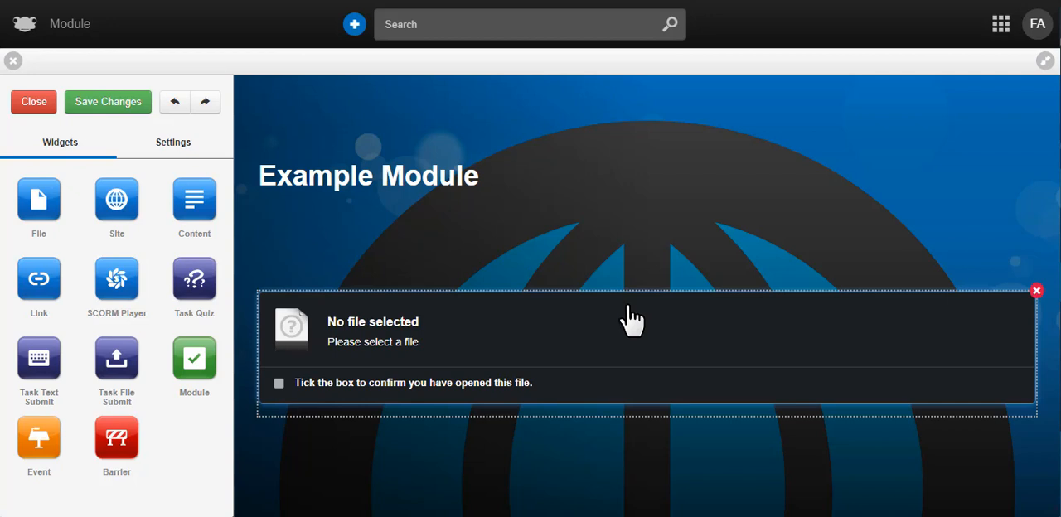
- Compare the File widget's settings with the settings of the module itself
{"action": "left_click", "coordinate": [630, 319]}
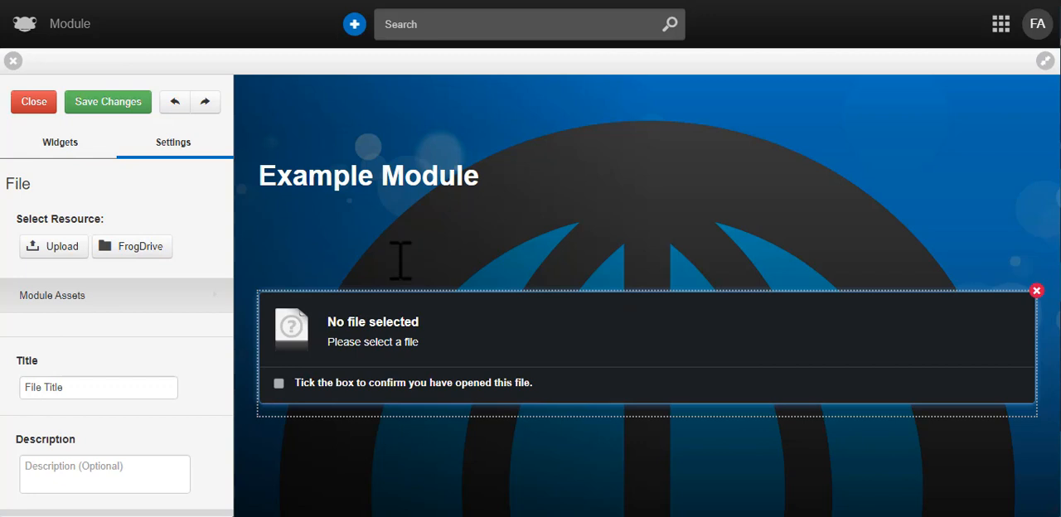
{"action": "left_click", "coordinate": [552, 251]}
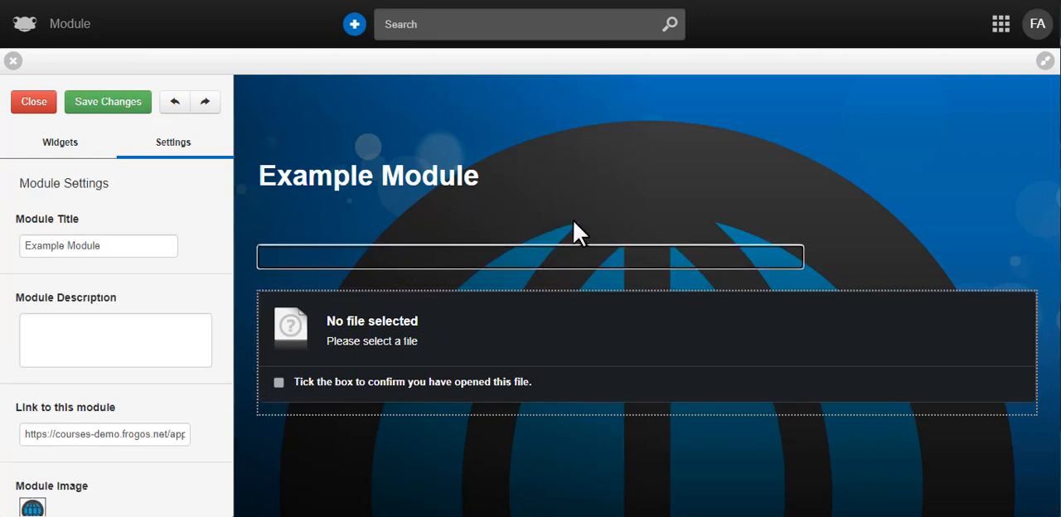
{"action": "left_click", "coordinate": [535, 343]}
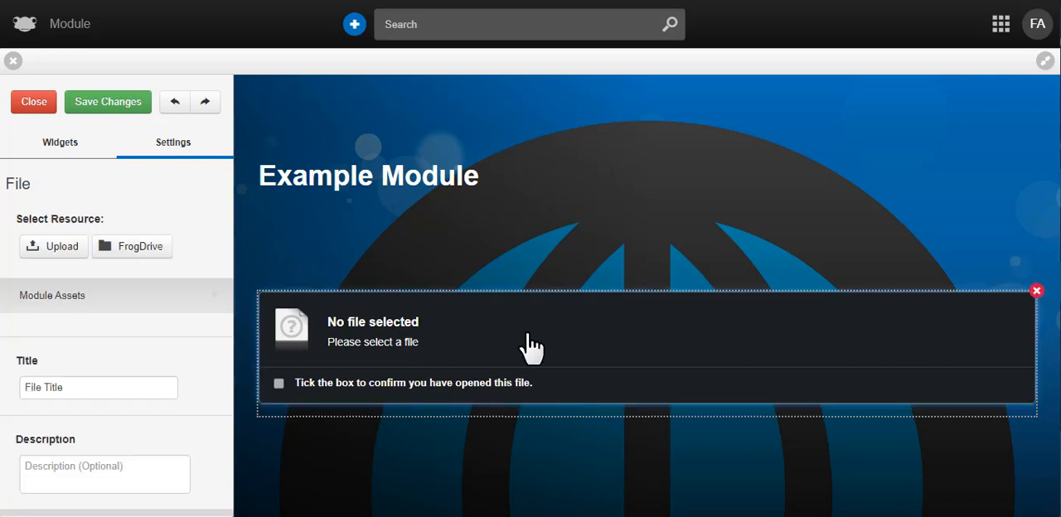
- Change the module title to "My Example Module" in the module settings
{"action": "left_click", "coordinate": [961, 214]}
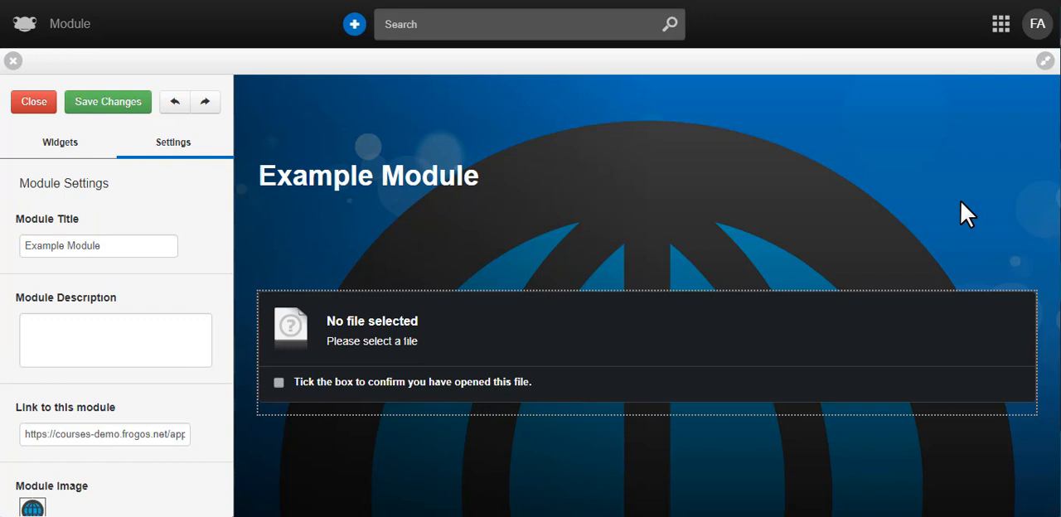
{"action": "left_click", "coordinate": [159, 252]}
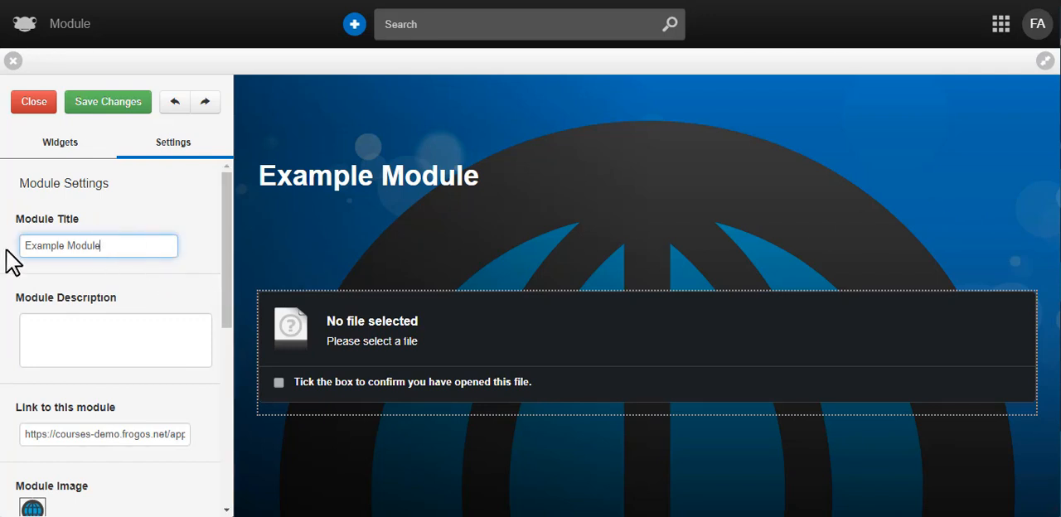
{"action": "type", "text": "My"}
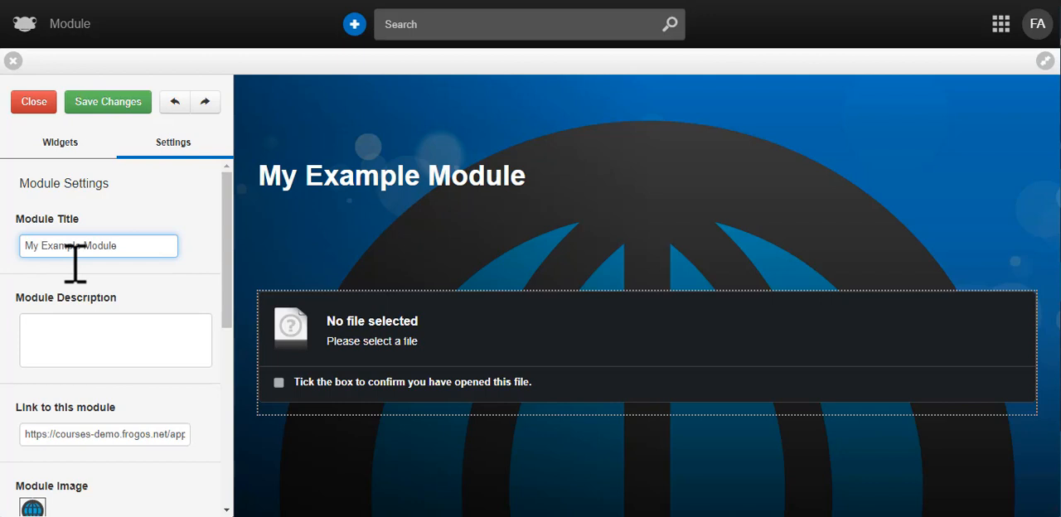
- Upload the "FrogCourses module widgets" PDF as the File widget's resource
{"action": "left_click", "coordinate": [794, 331]}
{"action": "left_click", "coordinate": [64, 246]}
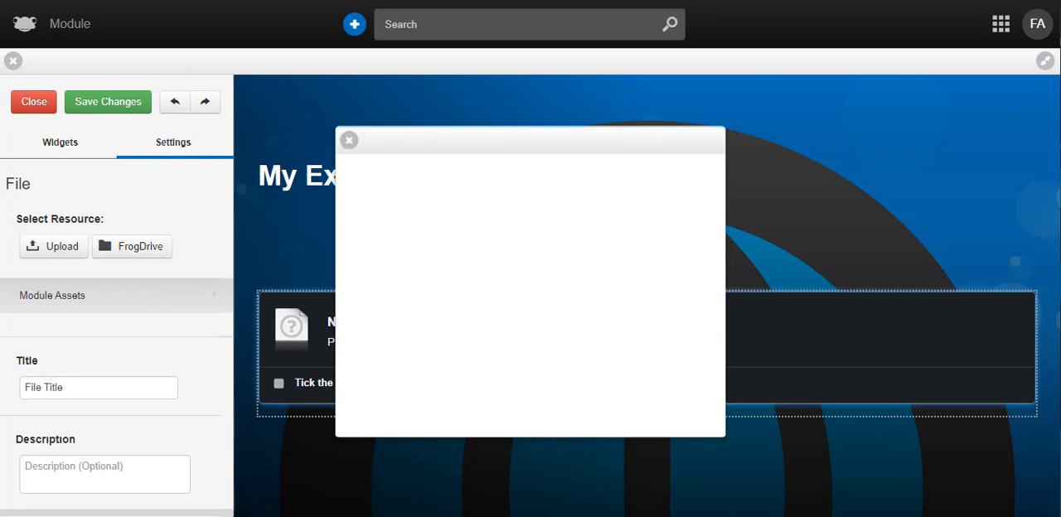
{"action": "left_click_drag", "start_coordinate": [398, 513], "coordinate": [615, 351]}
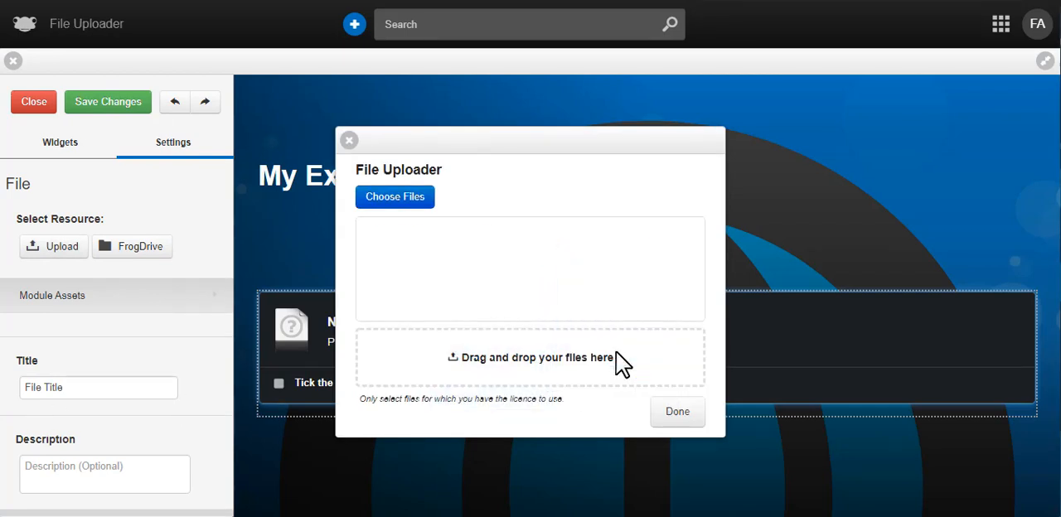
{"action": "left_click", "coordinate": [677, 415]}
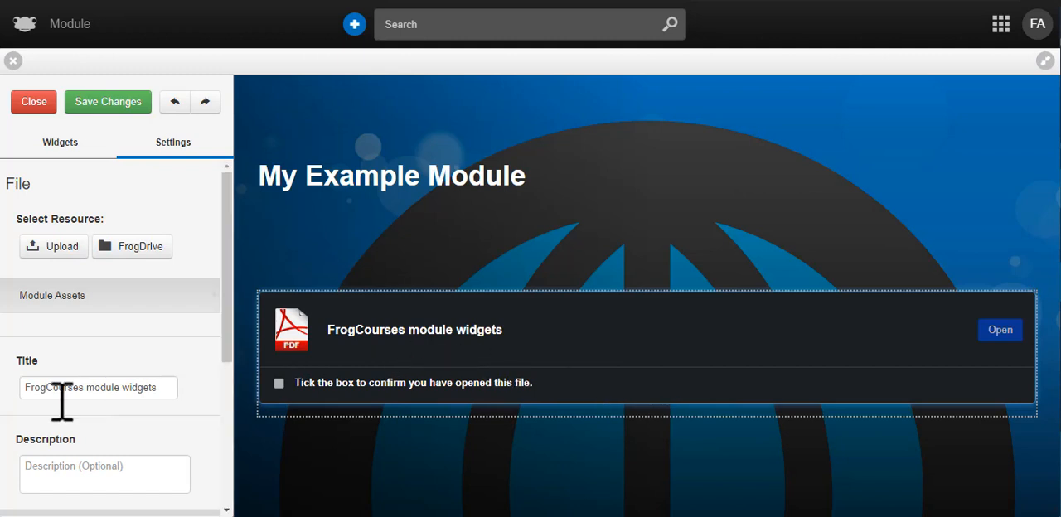
- Set the File widget's completion type to When file opened
{"action": "scroll", "coordinate": [113, 408], "scroll_direction": "down", "scroll_amount": 2}
{"action": "scroll", "coordinate": [170, 355], "scroll_direction": "down", "scroll_amount": 3}
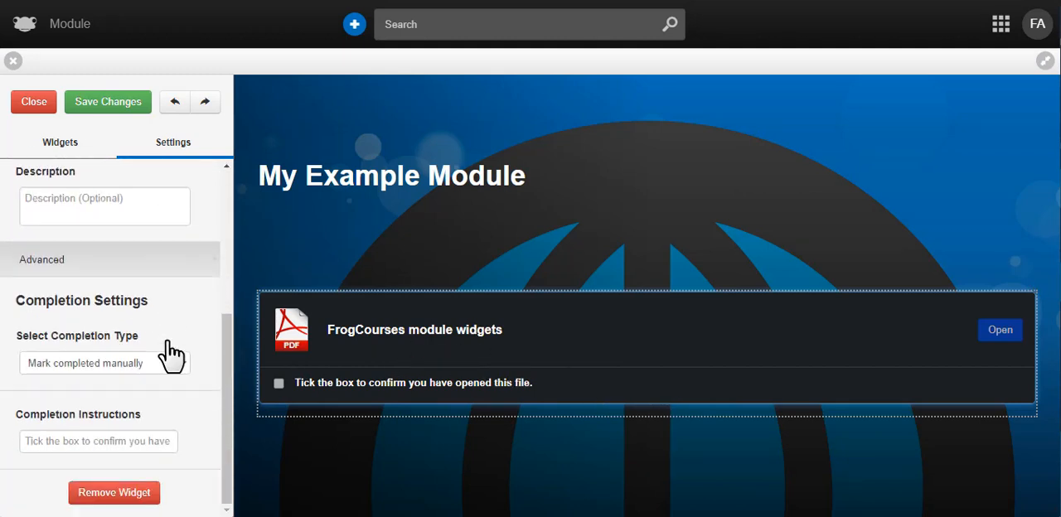
{"action": "left_click", "coordinate": [179, 369]}
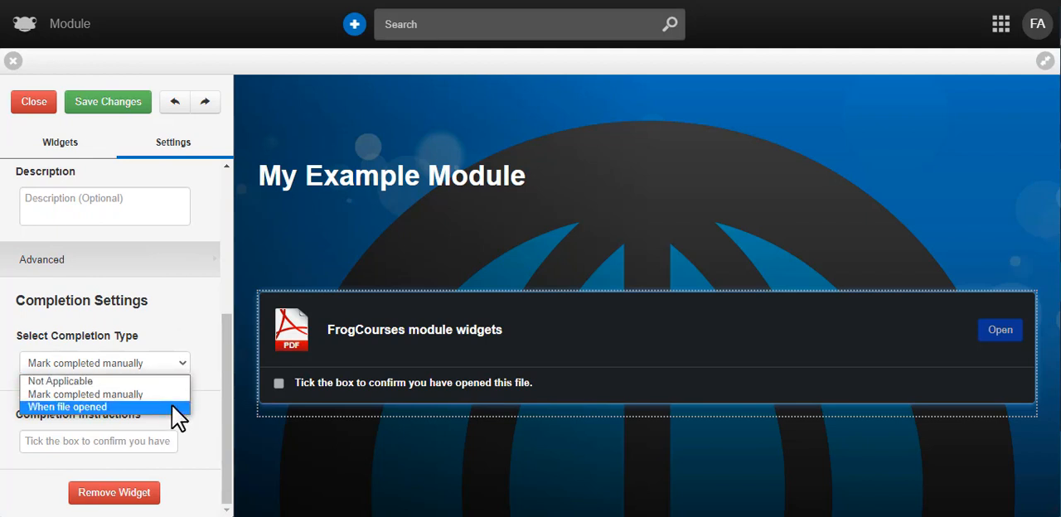
{"action": "left_click", "coordinate": [172, 405]}
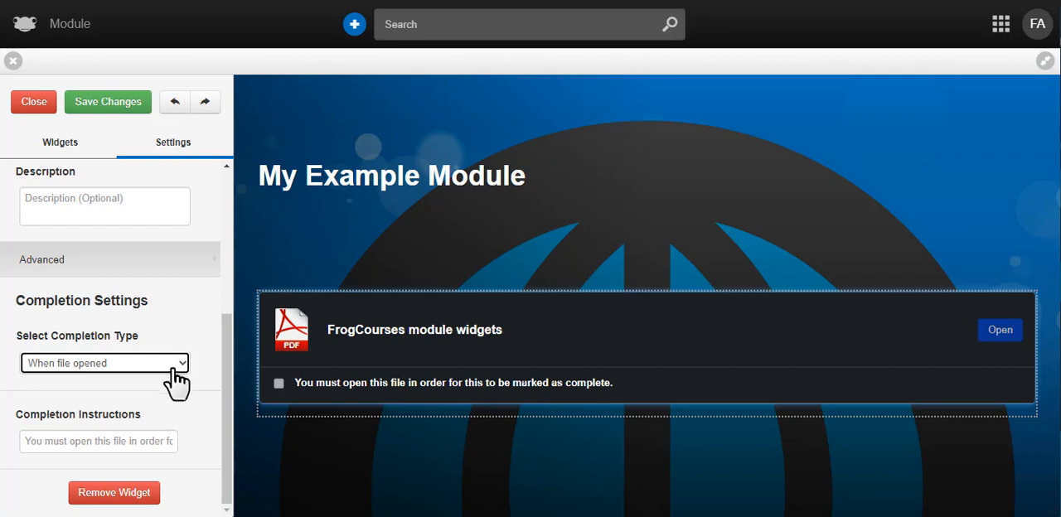
- Set the File widget's completion type to When file opened, with the completion instructions "Tick here to confirm you have read this policy"
{"action": "left_click", "coordinate": [176, 377]}
{"action": "left_click", "coordinate": [173, 381]}
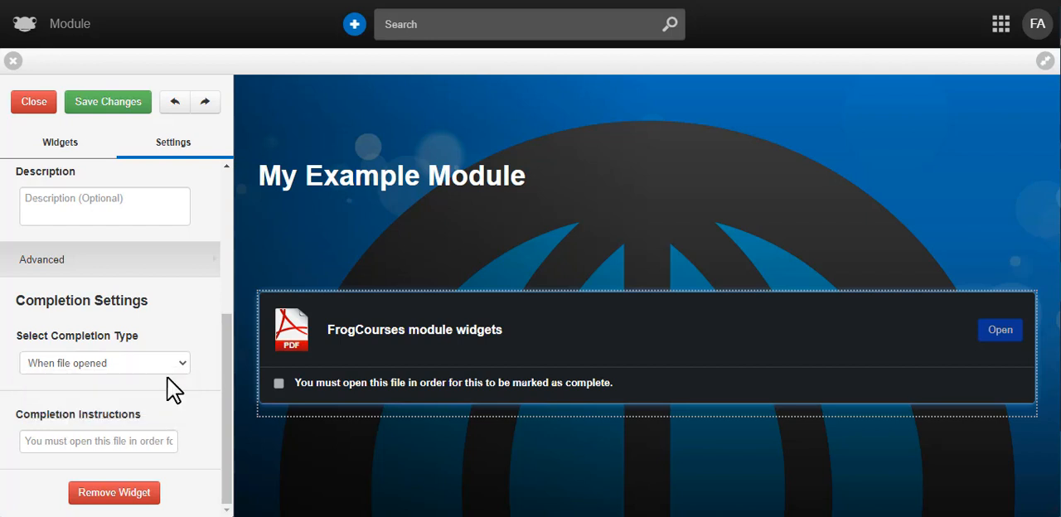
{"action": "left_click", "coordinate": [160, 445]}
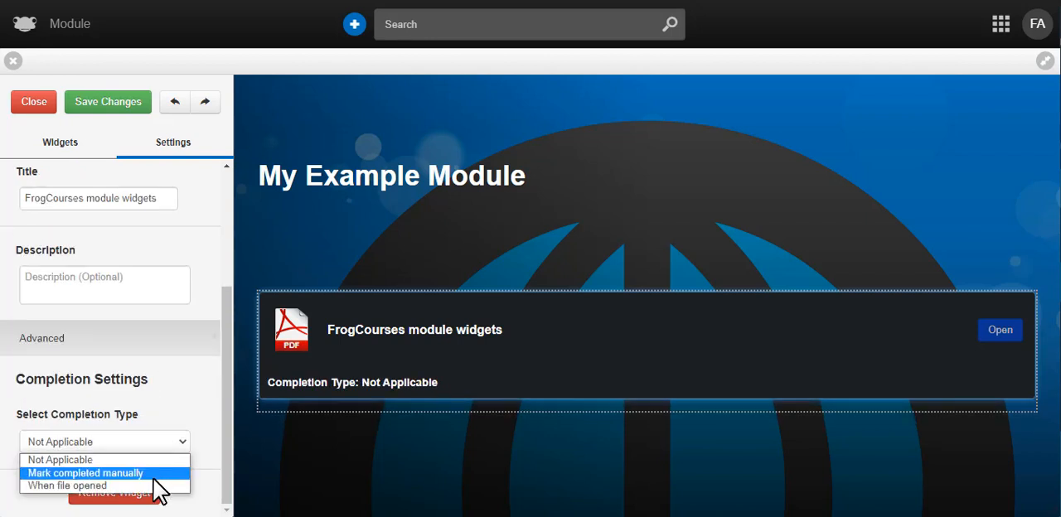
{"action": "left_click", "coordinate": [174, 439]}
{"action": "left_click", "coordinate": [174, 440]}
{"action": "left_click", "coordinate": [47, 442]}
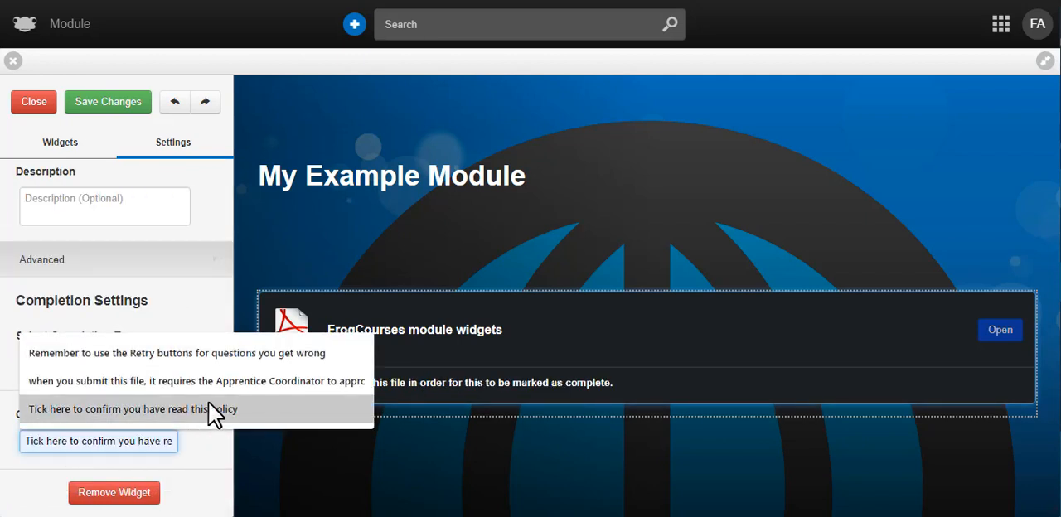
{"action": "left_click", "coordinate": [225, 415]}
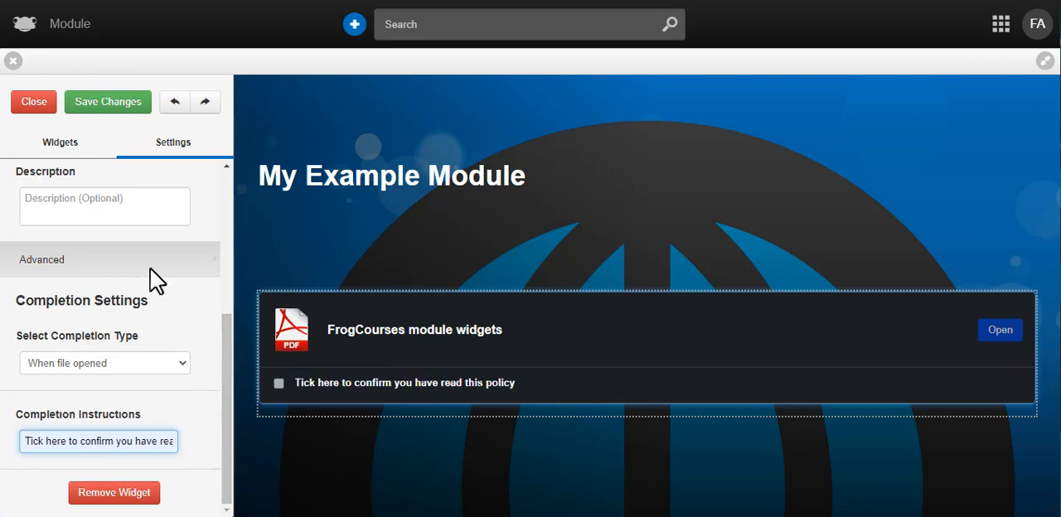
- Add a Task File Submit widget below the File widget and open its settings
{"action": "left_click", "coordinate": [82, 146]}
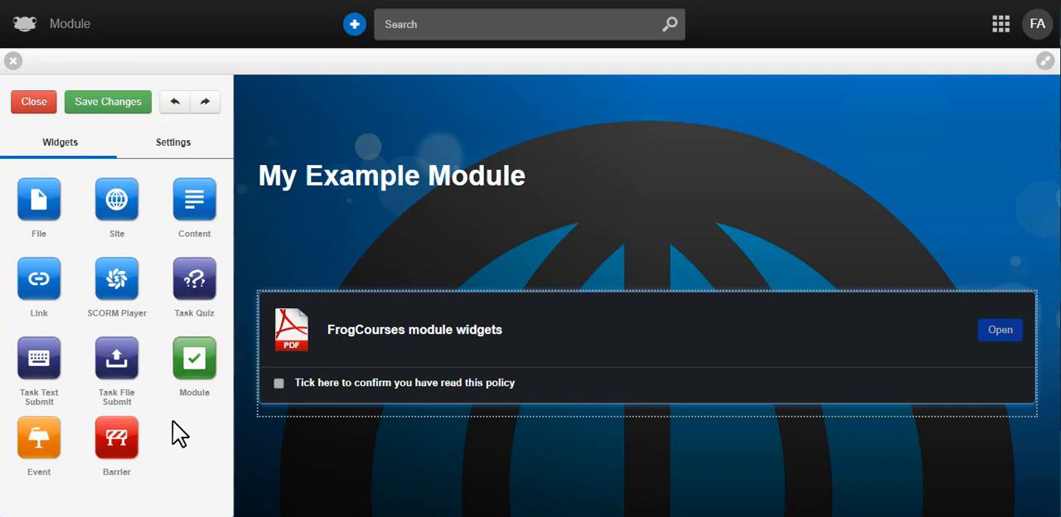
{"action": "left_click_drag", "start_coordinate": [112, 364], "coordinate": [377, 419]}
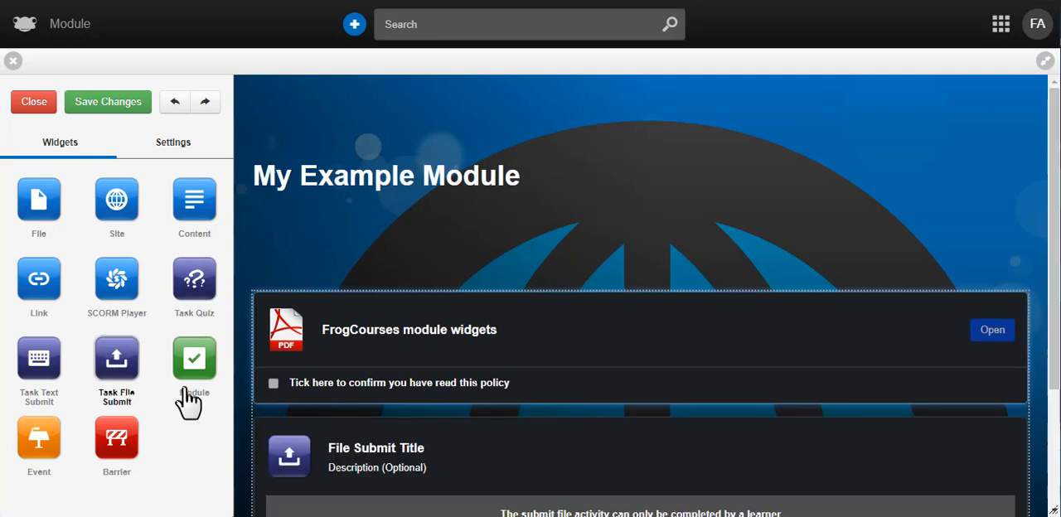
{"action": "left_click", "coordinate": [398, 441]}
{"action": "scroll", "coordinate": [457, 386], "scroll_direction": "down", "scroll_amount": 3}
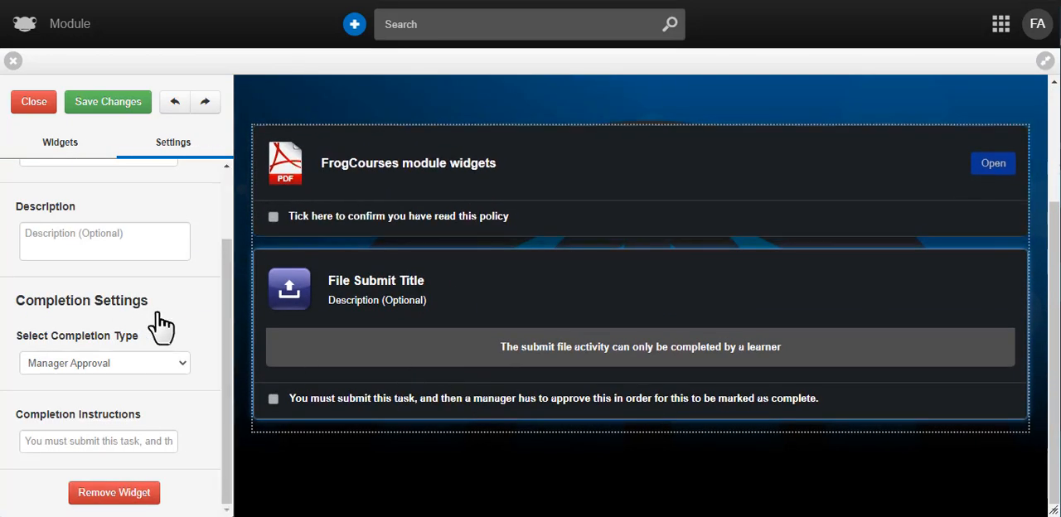
- Title the Task File Submit widget "Upload your presentation"
{"action": "scroll", "coordinate": [159, 324], "scroll_direction": "up", "scroll_amount": 2}
{"action": "left_click", "coordinate": [123, 246]}
{"action": "type", "text": "Upload your p"}
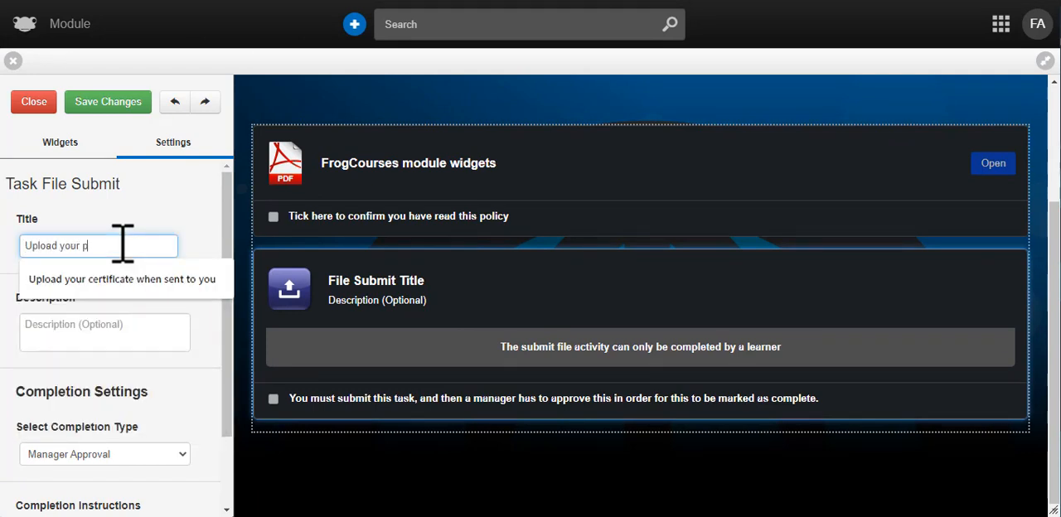
{"action": "type", "text": "resentation"}
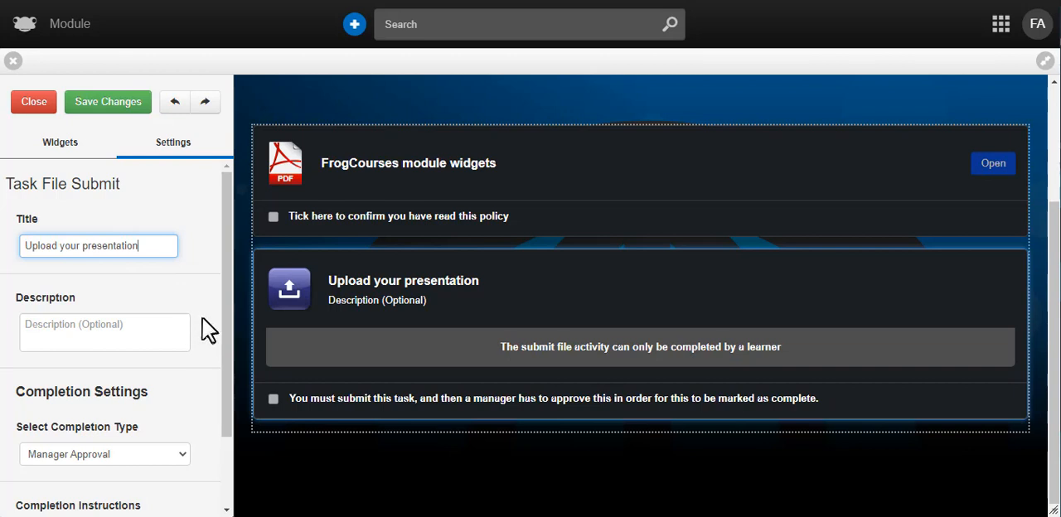
- Add a Module widget below the file submission task and link it to the "Become a Dementia Friend" module from FrogDrive
{"action": "left_click", "coordinate": [65, 144]}
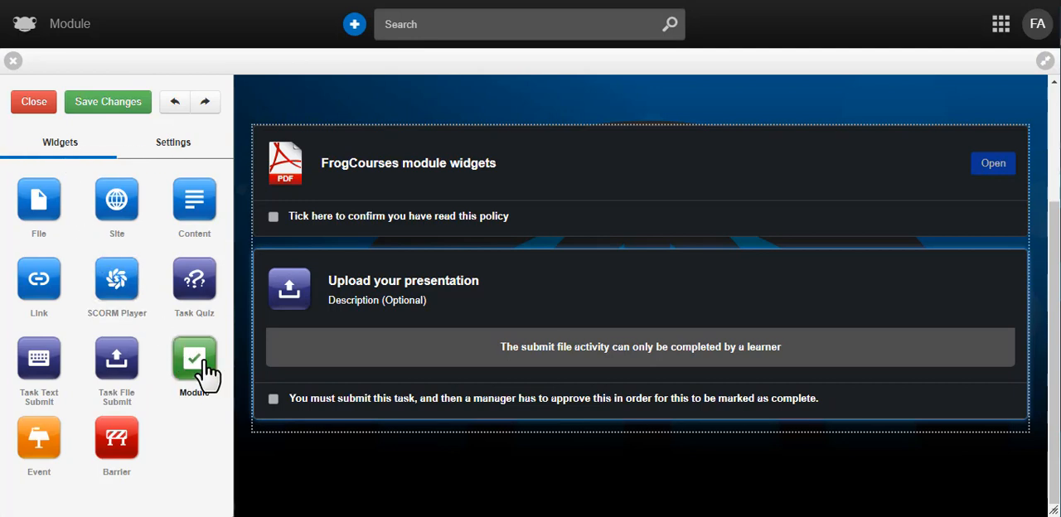
{"action": "left_click_drag", "start_coordinate": [203, 358], "coordinate": [367, 448]}
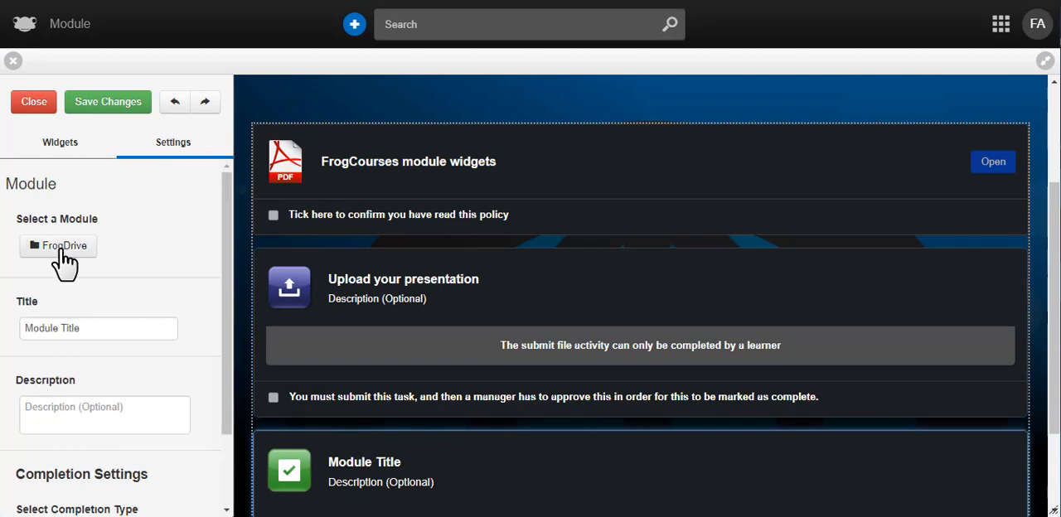
{"action": "left_click", "coordinate": [61, 251]}
{"action": "left_click", "coordinate": [262, 184]}
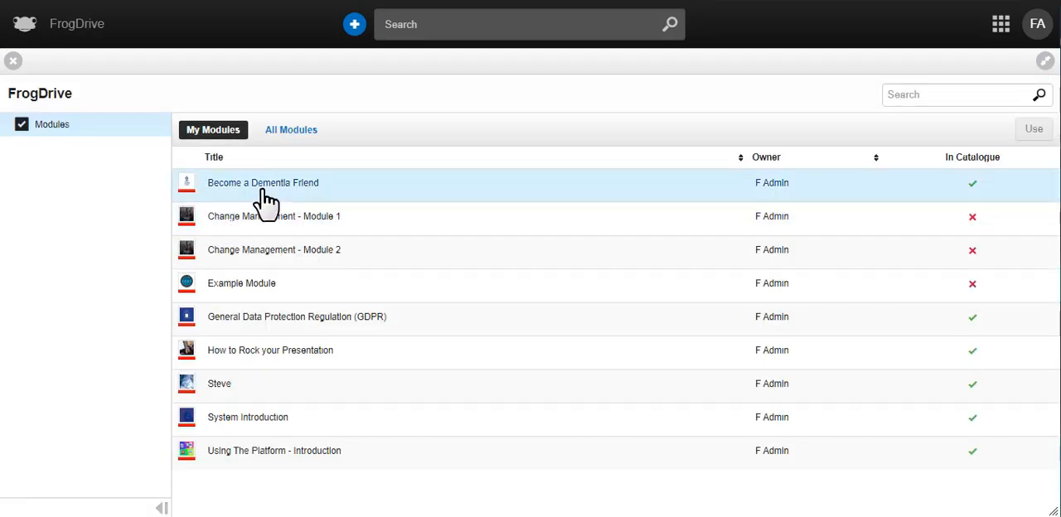
{"action": "left_click", "coordinate": [1033, 129]}
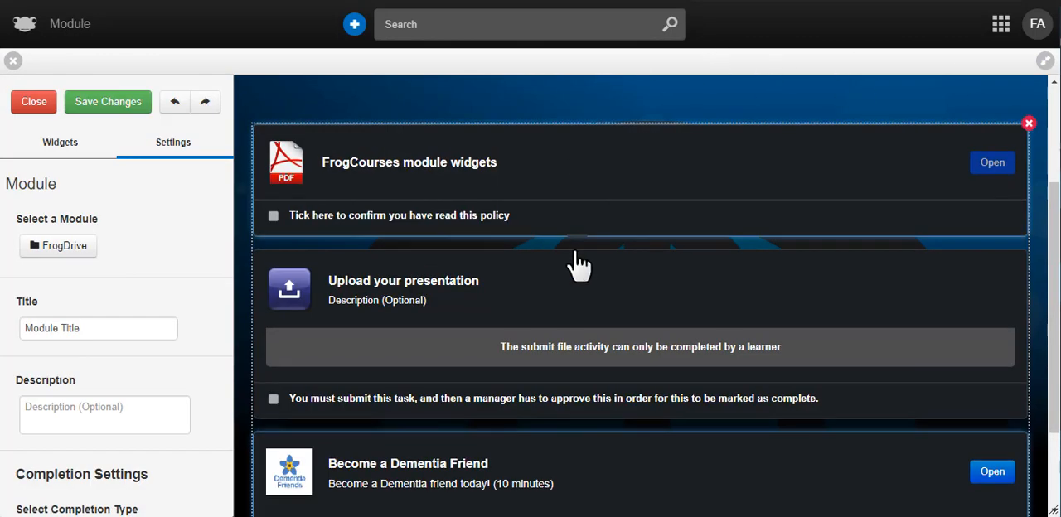
- Add a Barrier widget and place it between the "Upload your presentation" task and the "Become a Dementia Friend" module
{"action": "scroll", "coordinate": [584, 274], "scroll_direction": "down", "scroll_amount": 2}
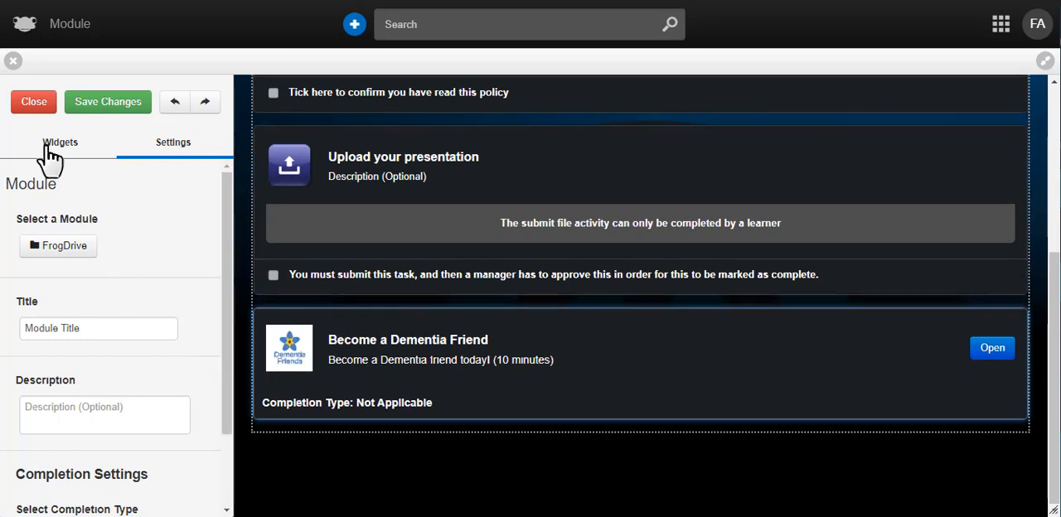
{"action": "left_click", "coordinate": [65, 142]}
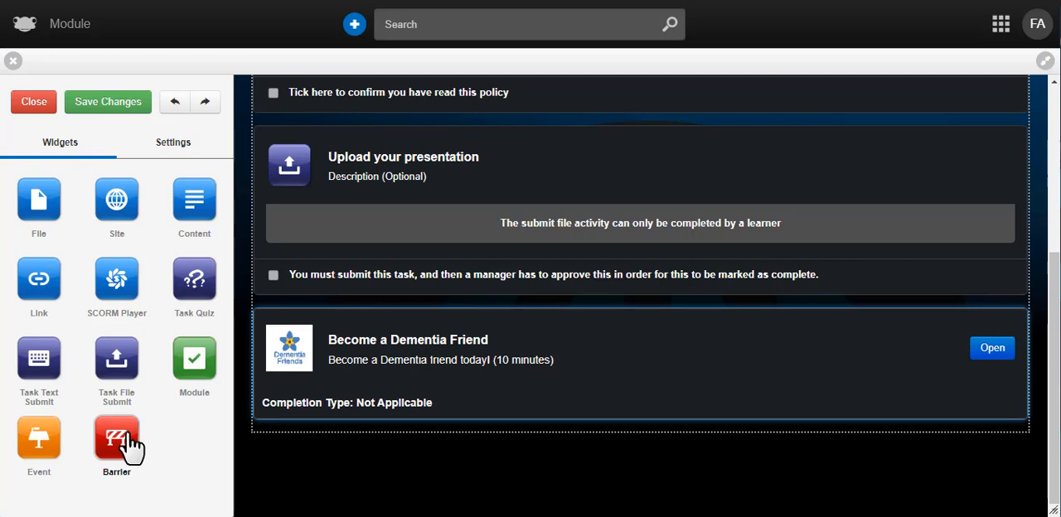
{"action": "left_click_drag", "start_coordinate": [130, 446], "coordinate": [597, 435]}
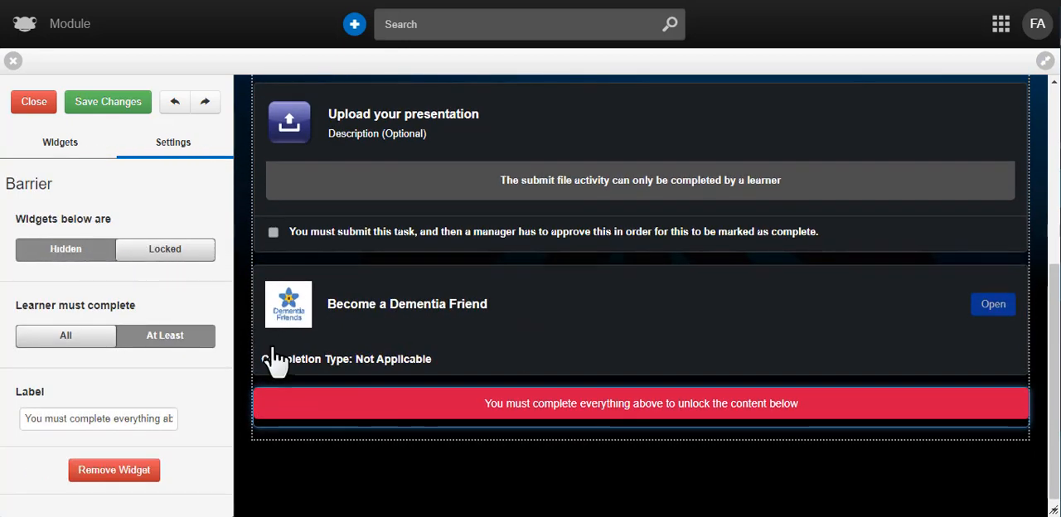
{"action": "left_click", "coordinate": [425, 433]}
{"action": "left_click_drag", "start_coordinate": [426, 406], "coordinate": [559, 301]}
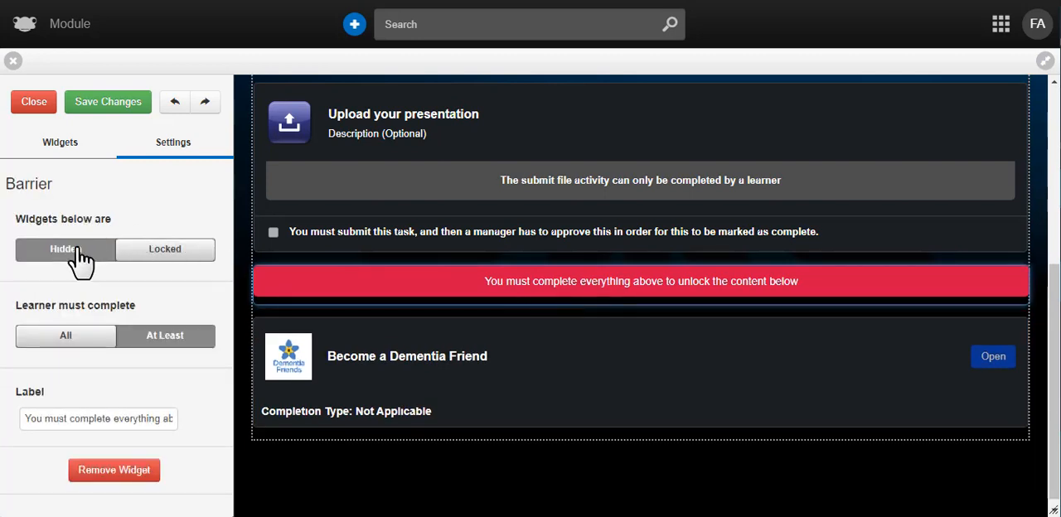
- Set the Barrier to keep the widgets below it hidden until the learner completes at least 1 item
{"action": "left_click", "coordinate": [78, 255]}
{"action": "left_click", "coordinate": [169, 338]}
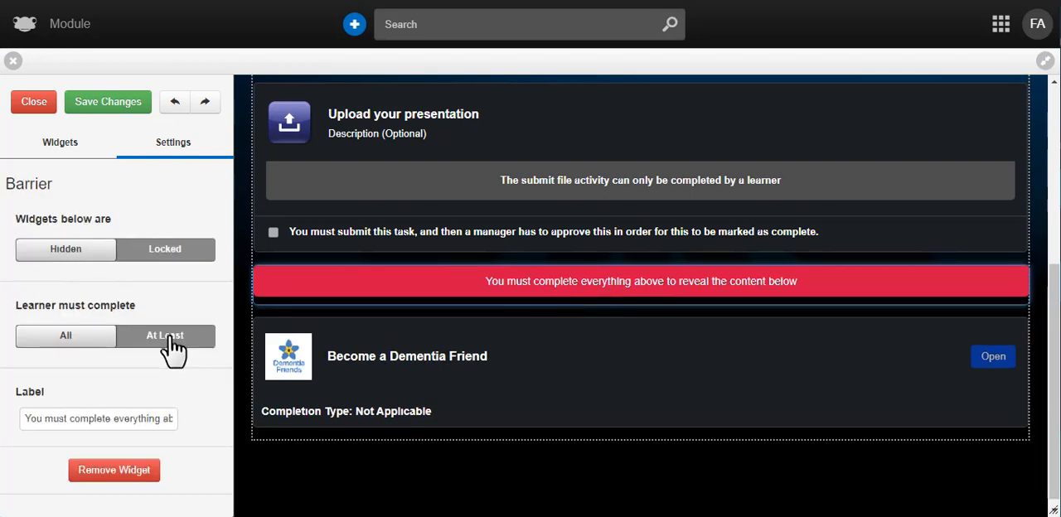
{"action": "double_click", "coordinate": [64, 421]}
{"action": "type", "text": "1"}
{"action": "left_click", "coordinate": [203, 406]}
{"action": "scroll", "coordinate": [208, 398], "scroll_direction": "down", "scroll_amount": 1}
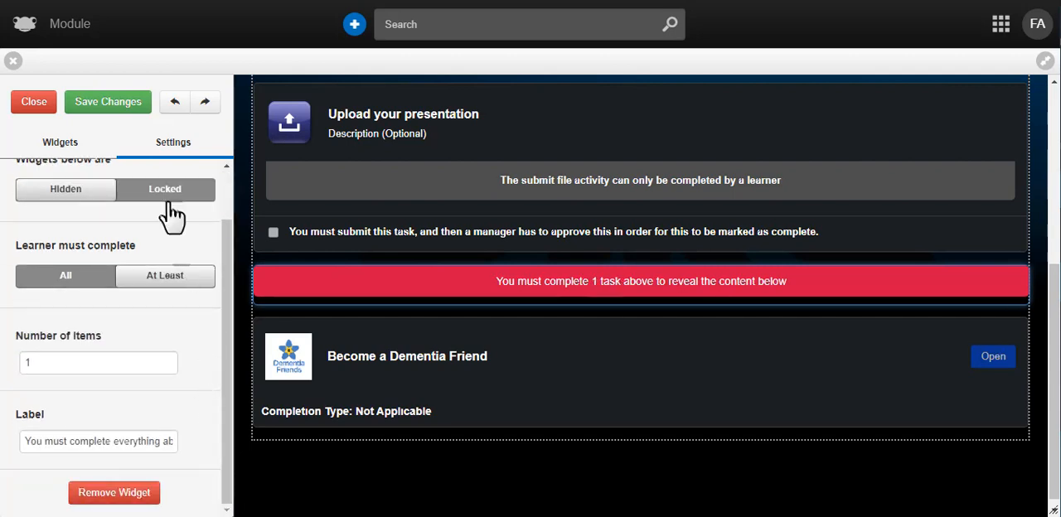
- Save the changes to the module and close its editor
{"action": "left_click", "coordinate": [118, 106]}
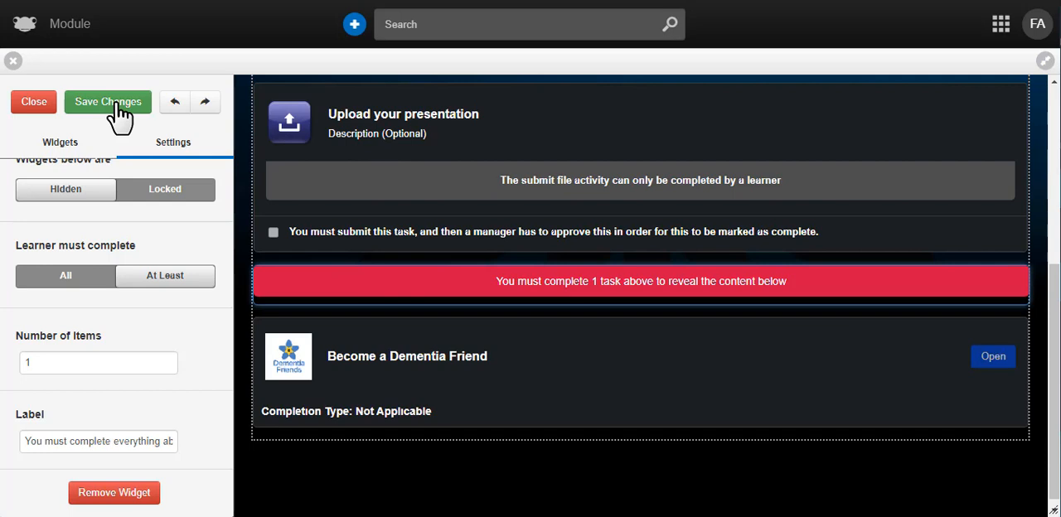
{"action": "left_click", "coordinate": [30, 104]}
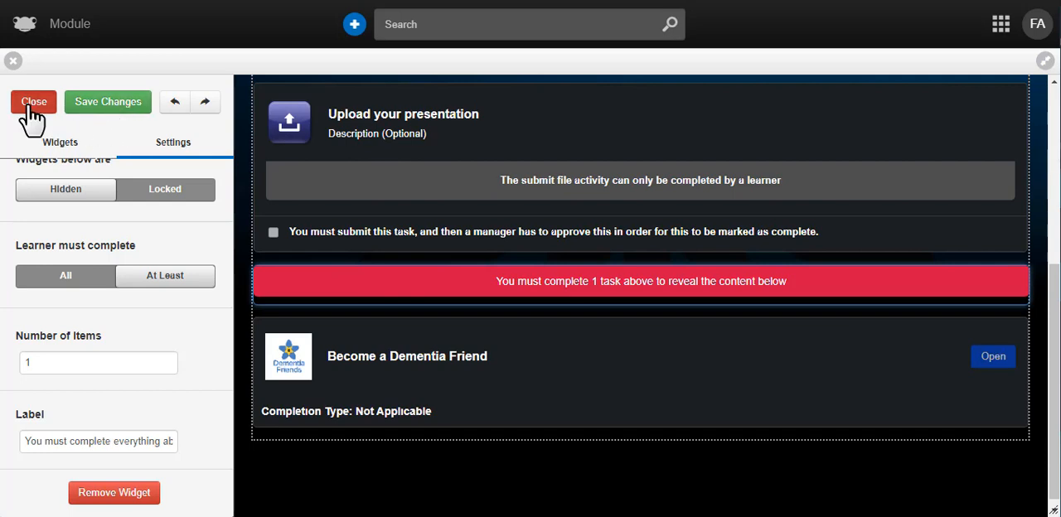